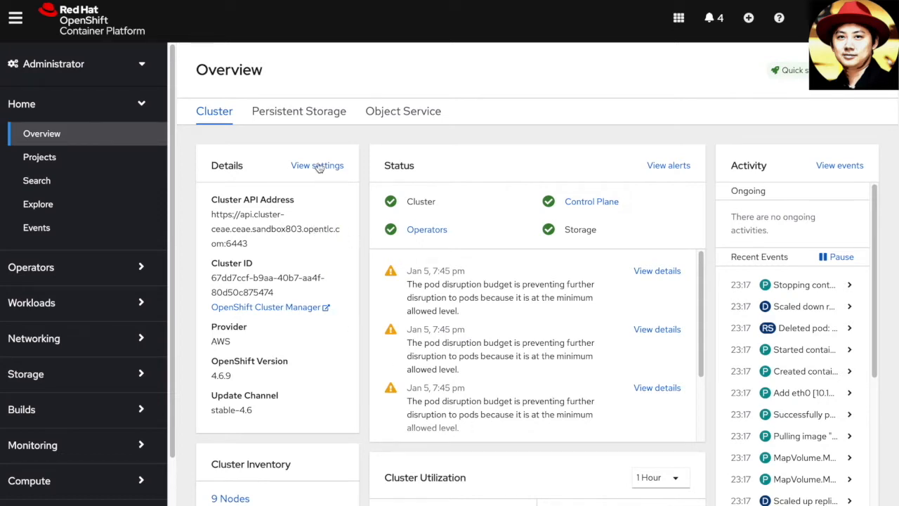
# Step: Check the cluster's persistent storage overview and view the installed operators in the oadp-operator project
pyautogui.click(309, 113)
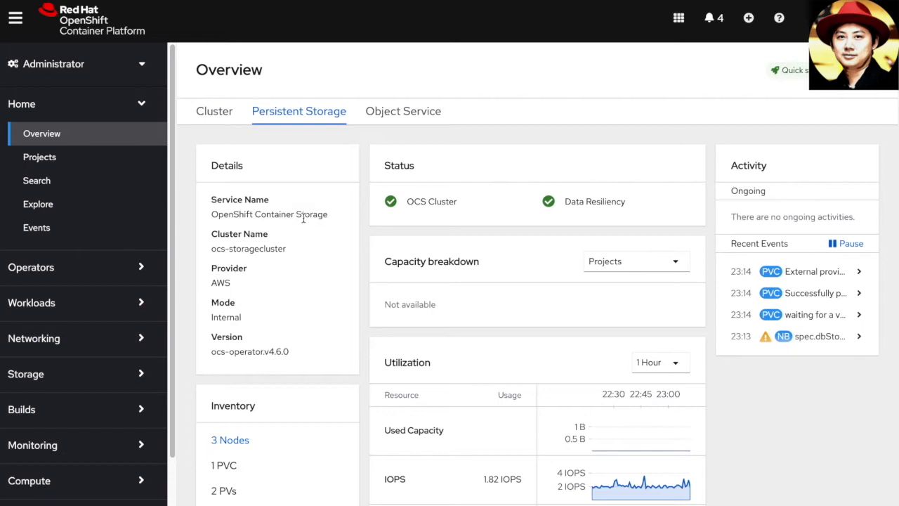
pyautogui.click(92, 260)
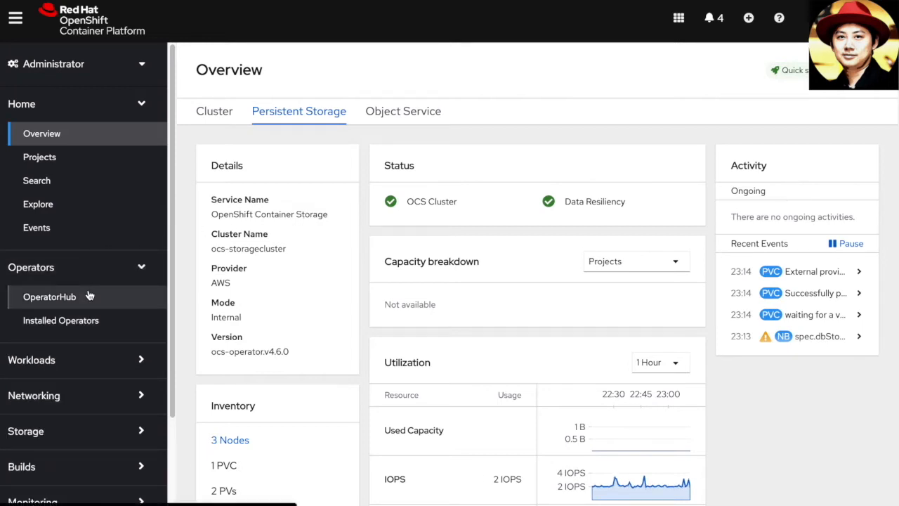
pyautogui.click(96, 323)
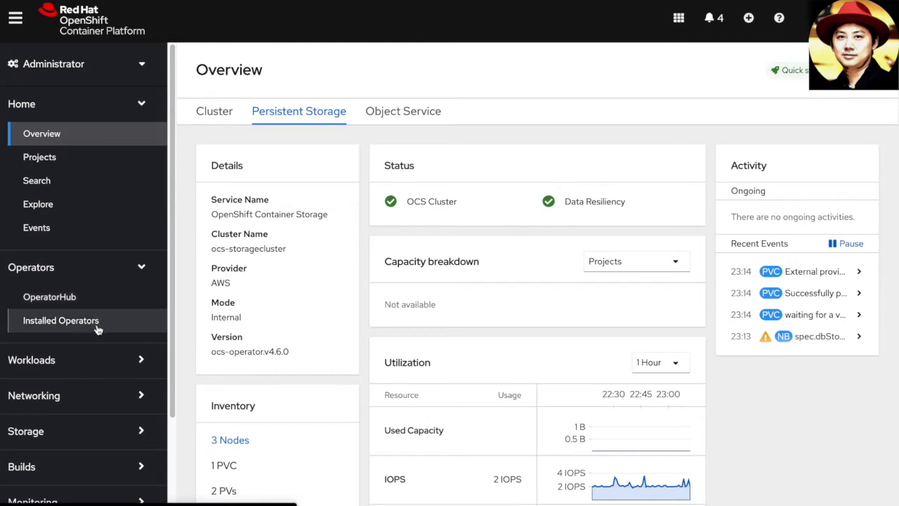
pyautogui.click(297, 58)
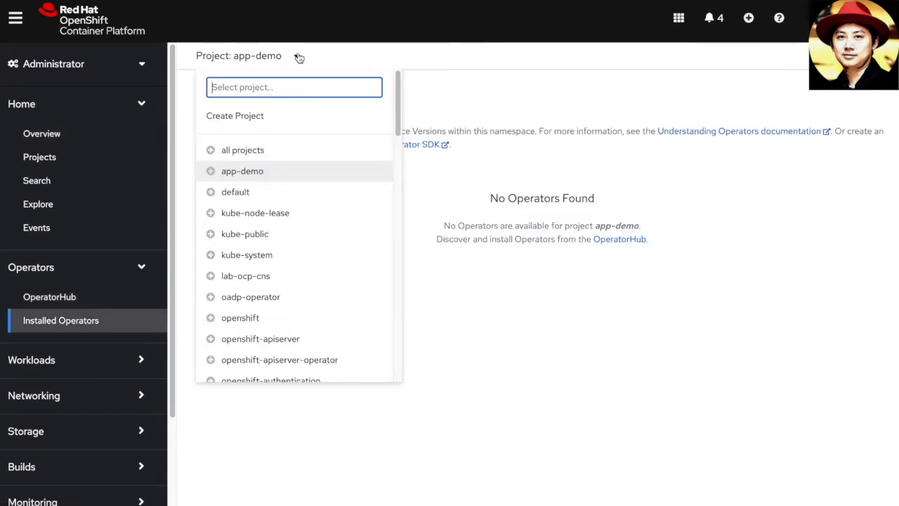
pyautogui.click(273, 297)
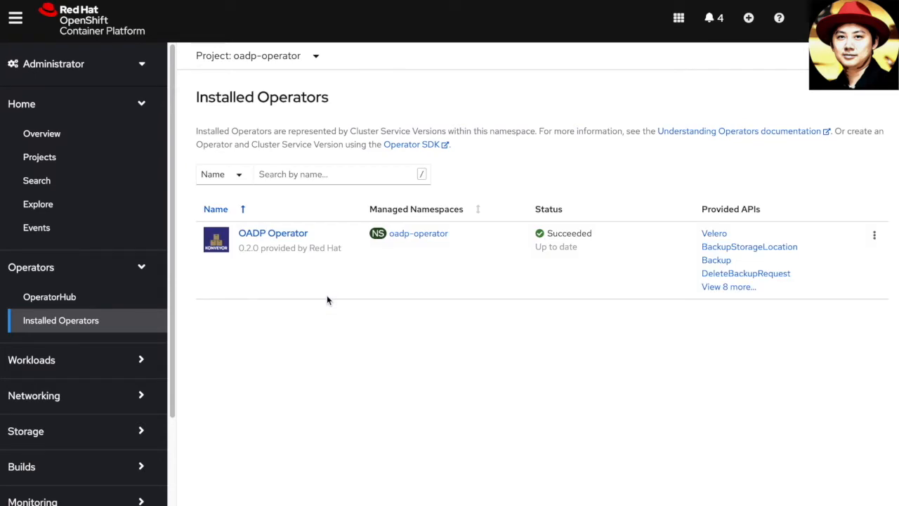
# Step: Search OperatorHub for oadp
pyautogui.click(125, 297)
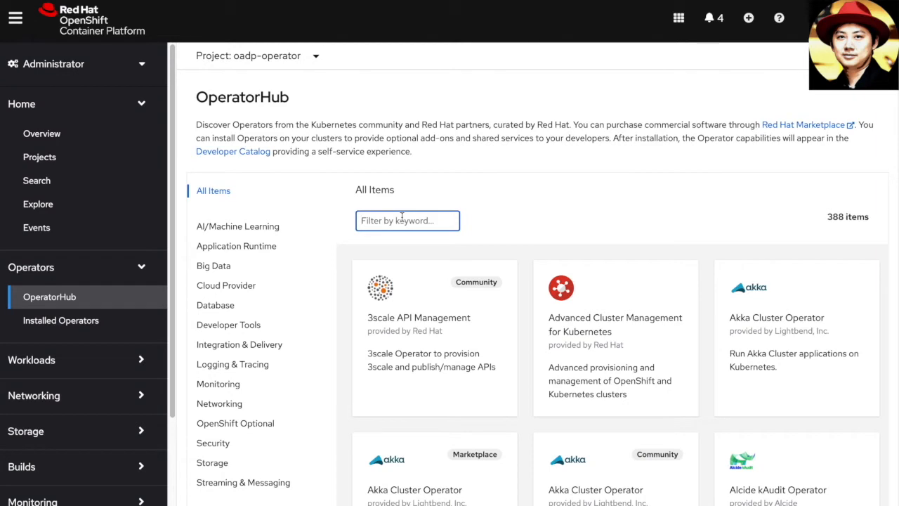
pyautogui.write('oadp')
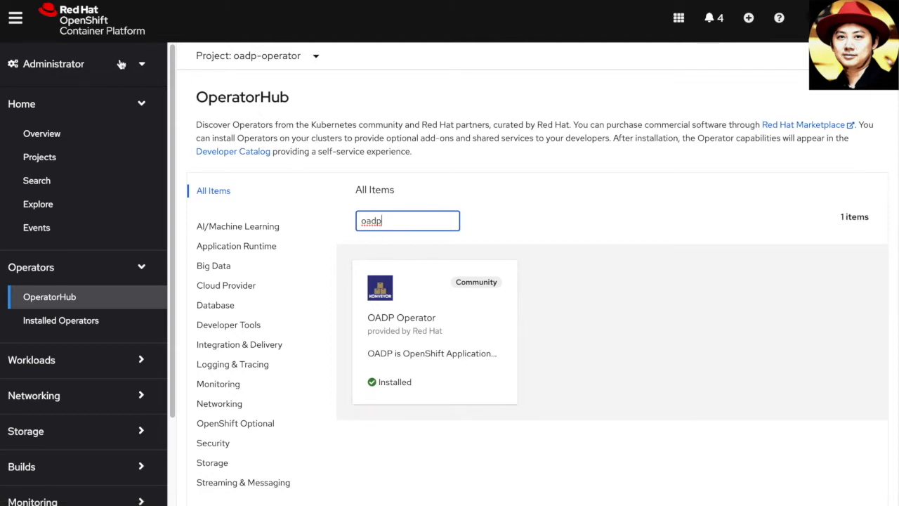
# Step: Find the file-uploader deployment's resources in the app-demo project and open the application through its route URL
pyautogui.click(97, 156)
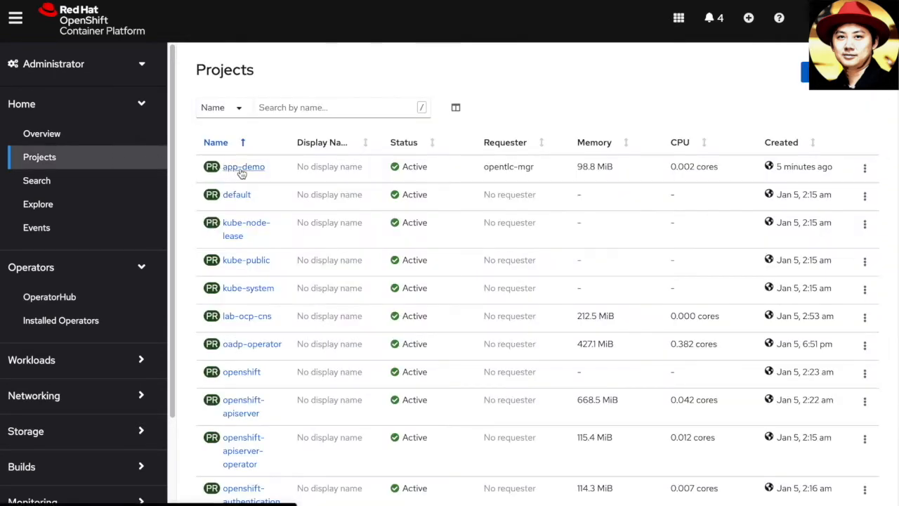
pyautogui.click(242, 173)
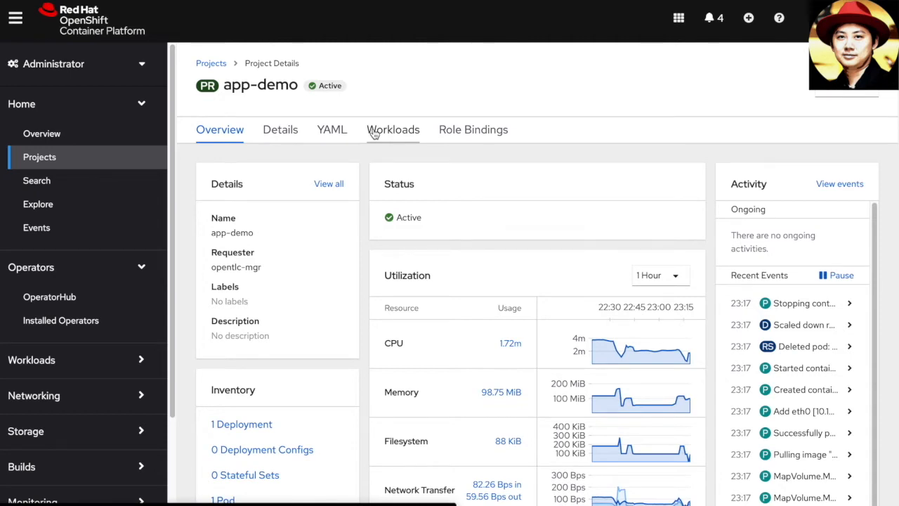
pyautogui.click(374, 133)
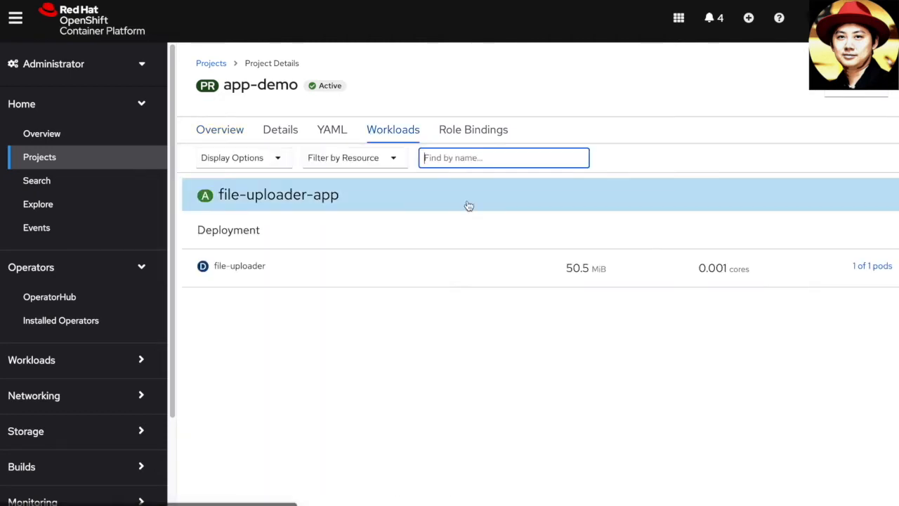
pyautogui.click(473, 281)
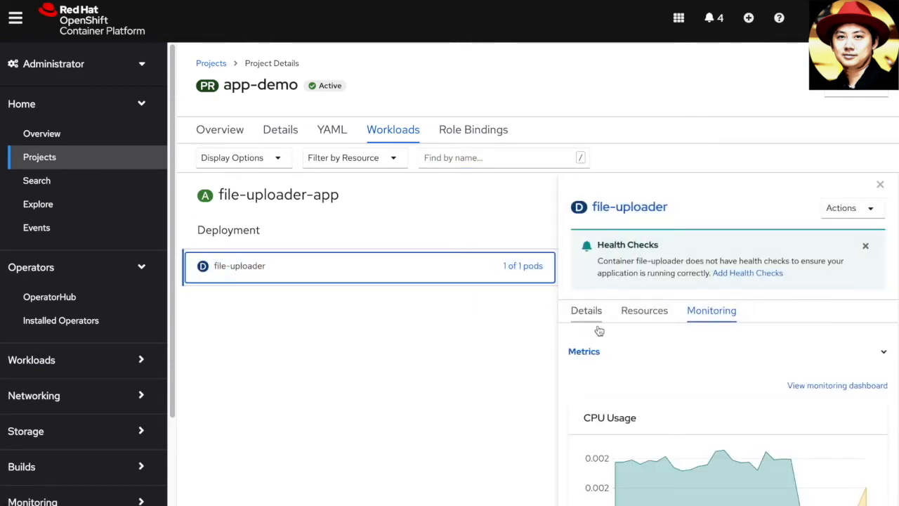
pyautogui.click(643, 315)
pyautogui.scroll(-3, 639, 420)
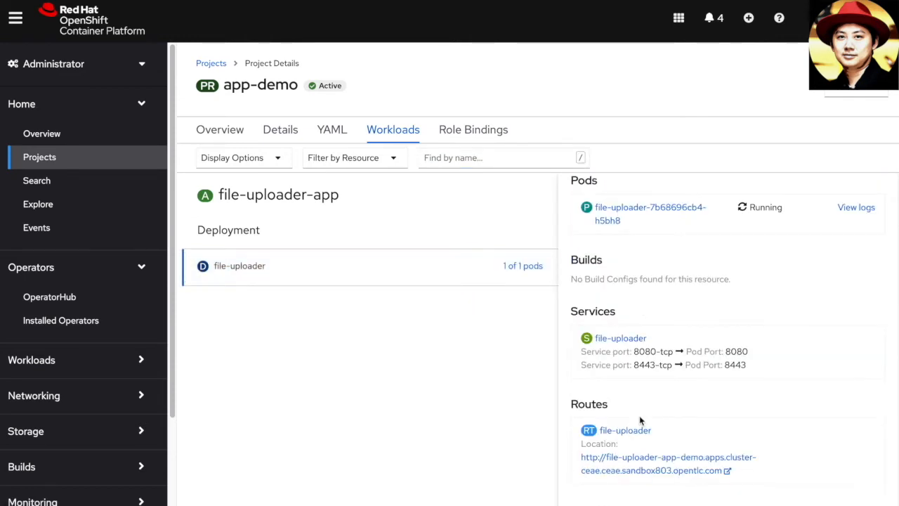
pyautogui.click(629, 458)
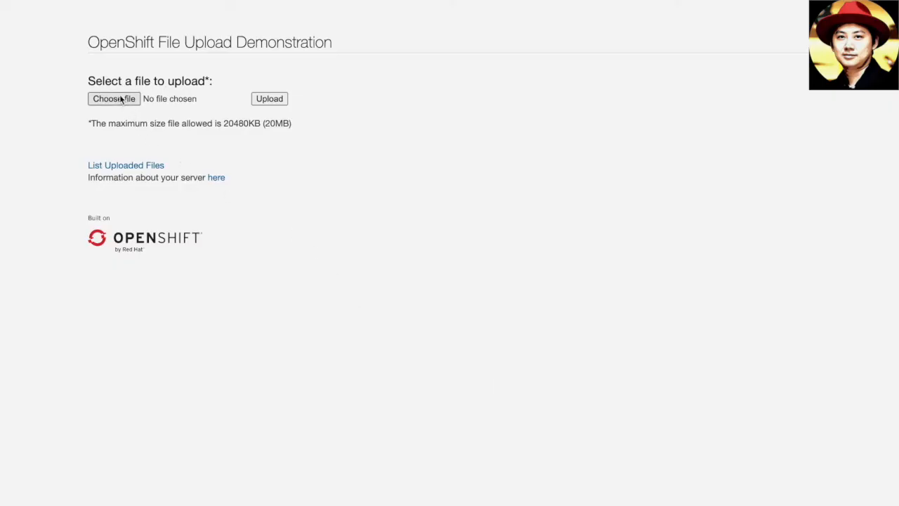
# Step: Upload SampleTextFile_1.txt from the Demo folder to the file upload application and list the uploaded files
pyautogui.click(121, 100)
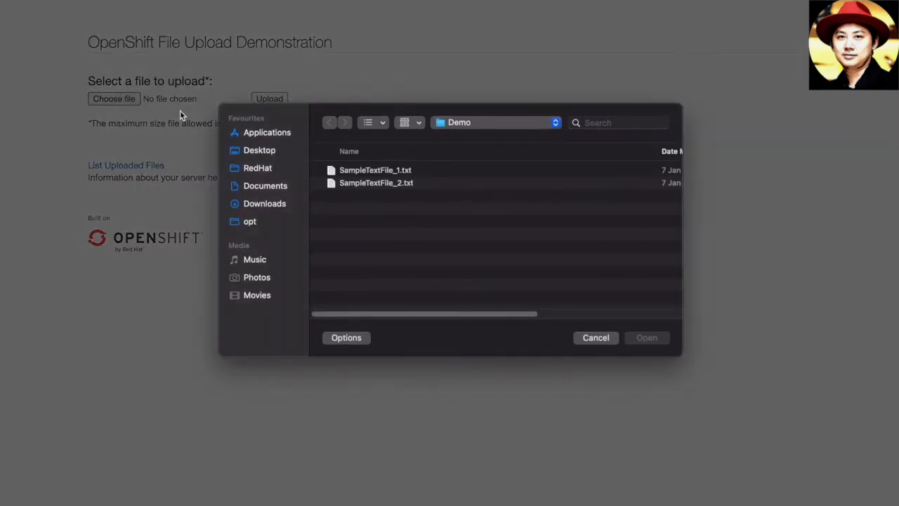
pyautogui.doubleClick(367, 171)
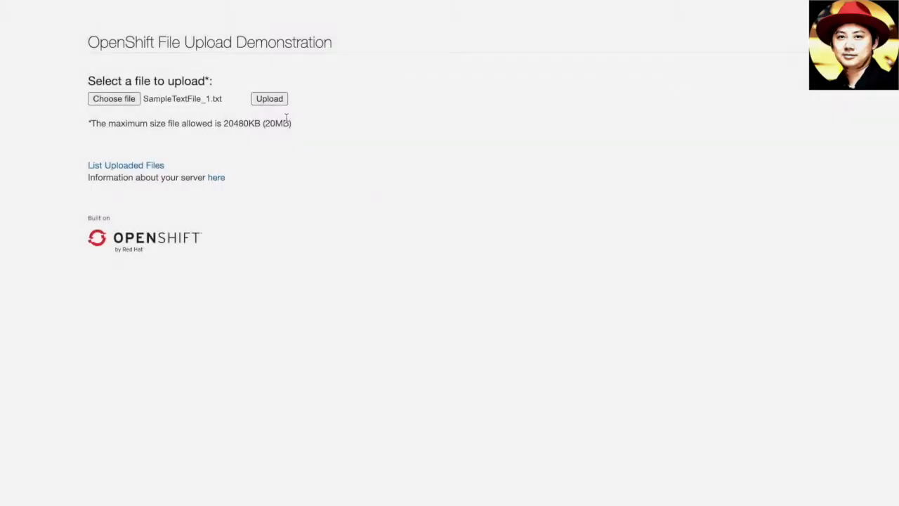
pyautogui.click(269, 99)
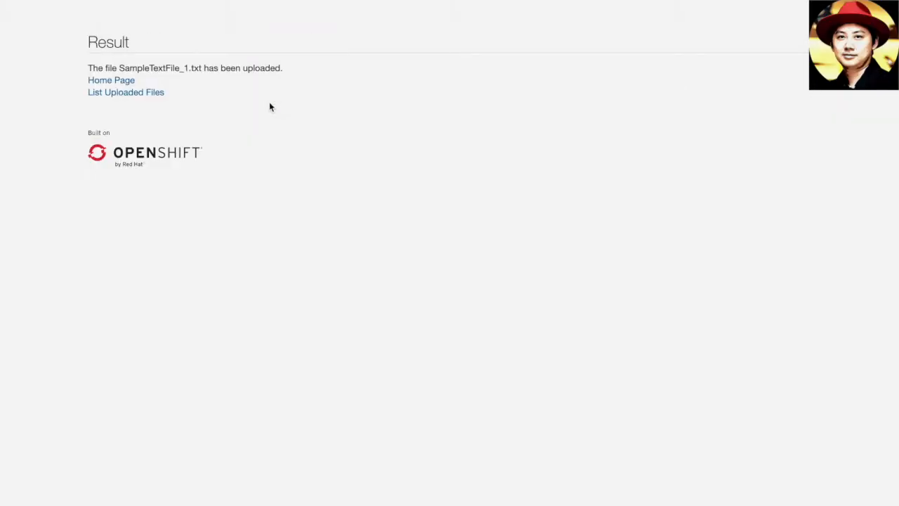
pyautogui.click(146, 94)
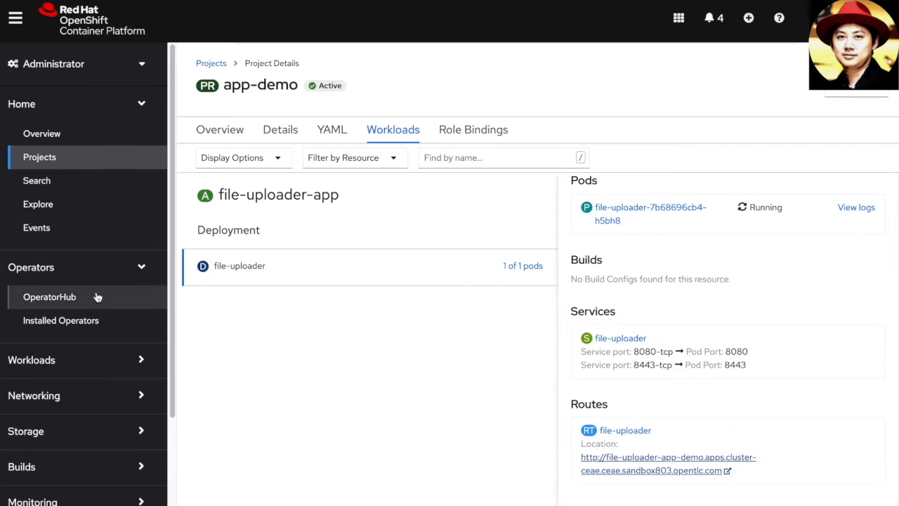
# Step: Switch back to the OpenShift console and open the OADP Operator's backups in the oadp-operator project
pyautogui.click(94, 320)
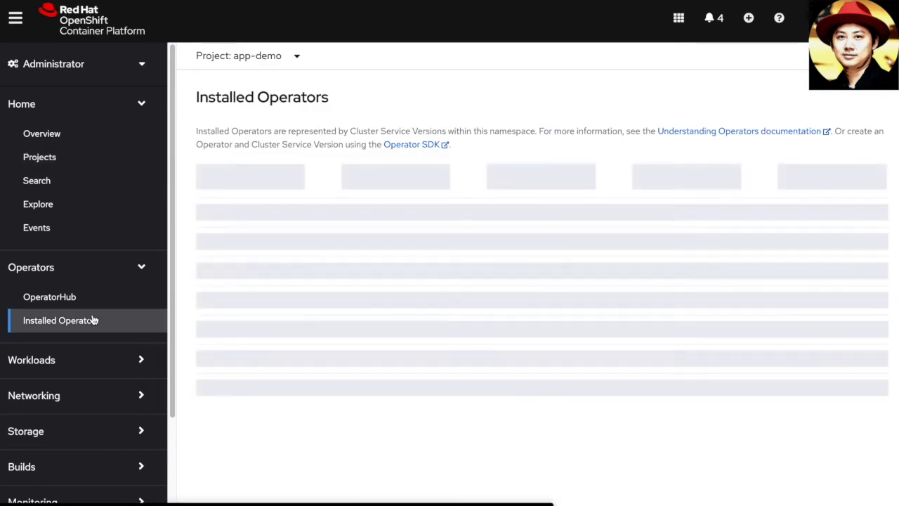
pyautogui.click(290, 62)
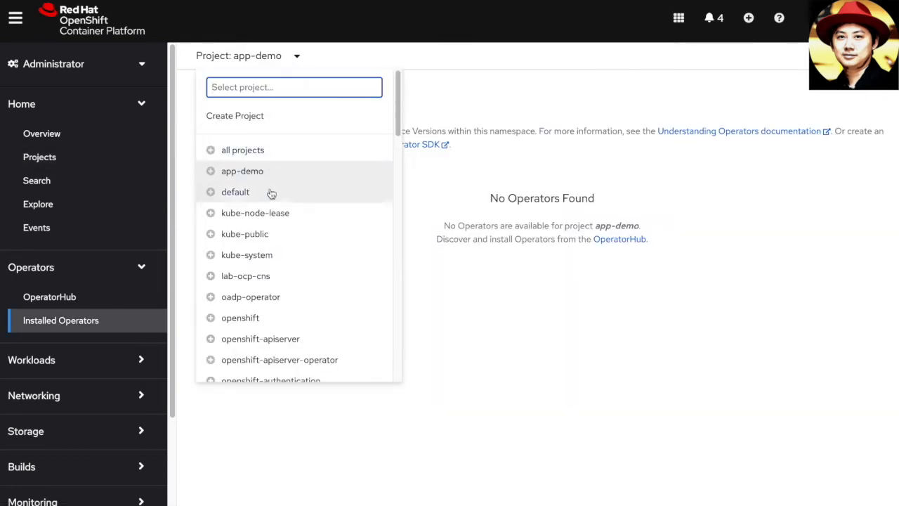
pyautogui.click(275, 299)
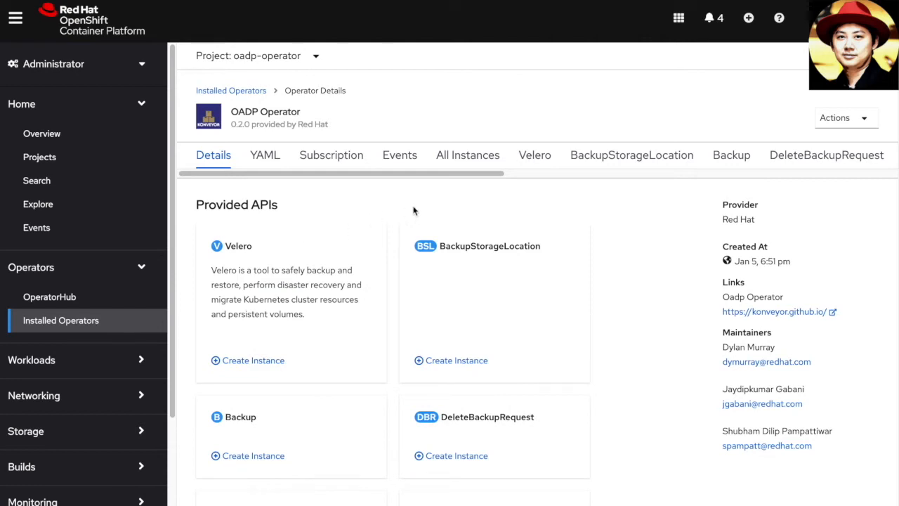
pyautogui.click(729, 157)
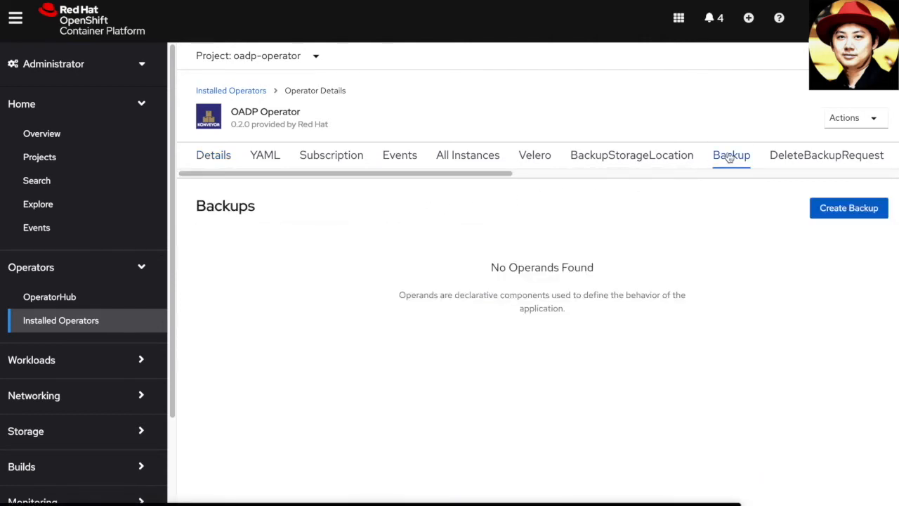
# Step: Create a backup with the default name that includes only the app-demo namespace, leaving the other settings at their defaults
pyautogui.click(838, 213)
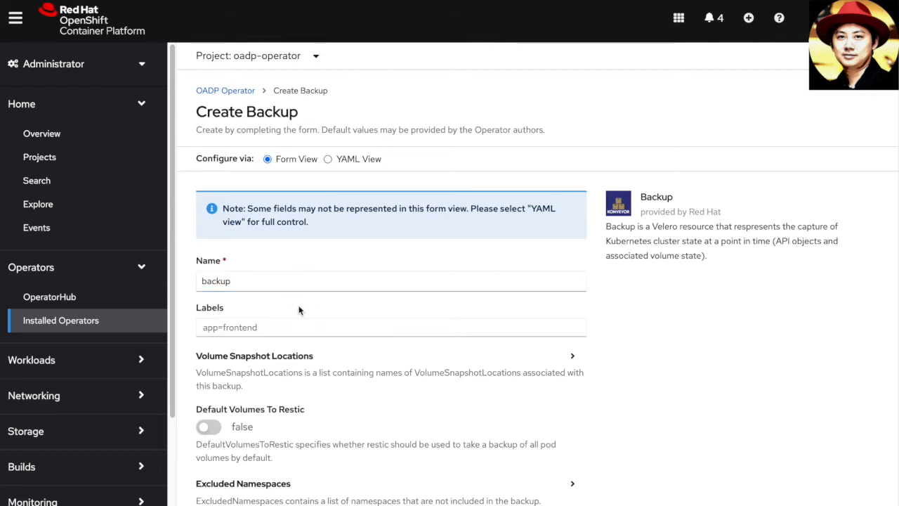
pyautogui.scroll(-1, 299, 310)
pyautogui.scroll(-4, 298, 310)
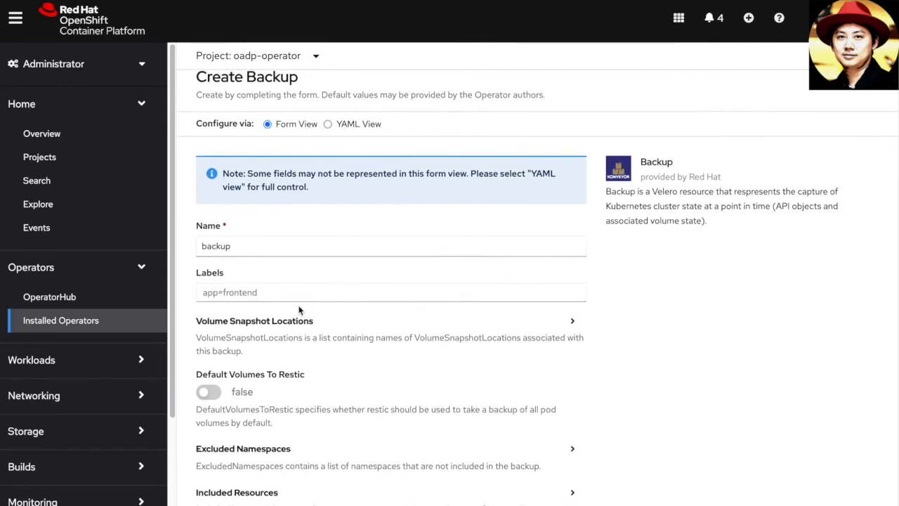
pyautogui.scroll(-6, 298, 307)
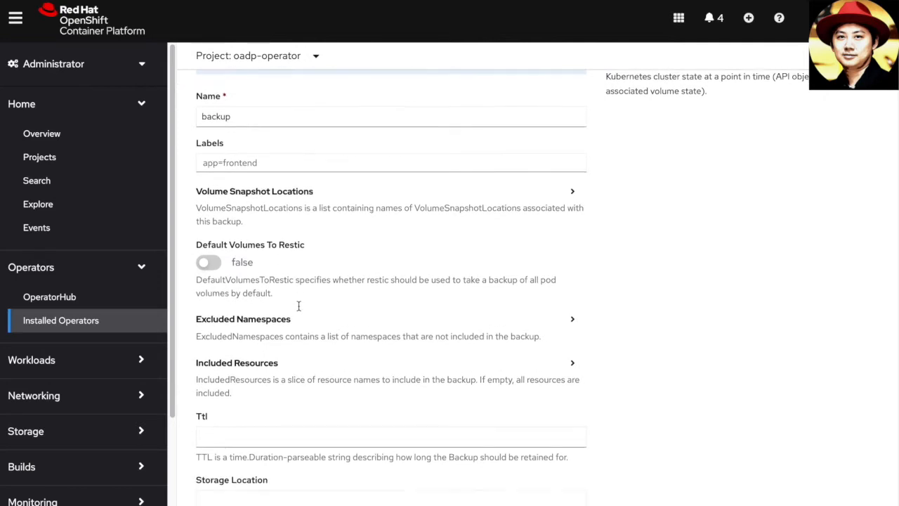
pyautogui.scroll(-10, 298, 306)
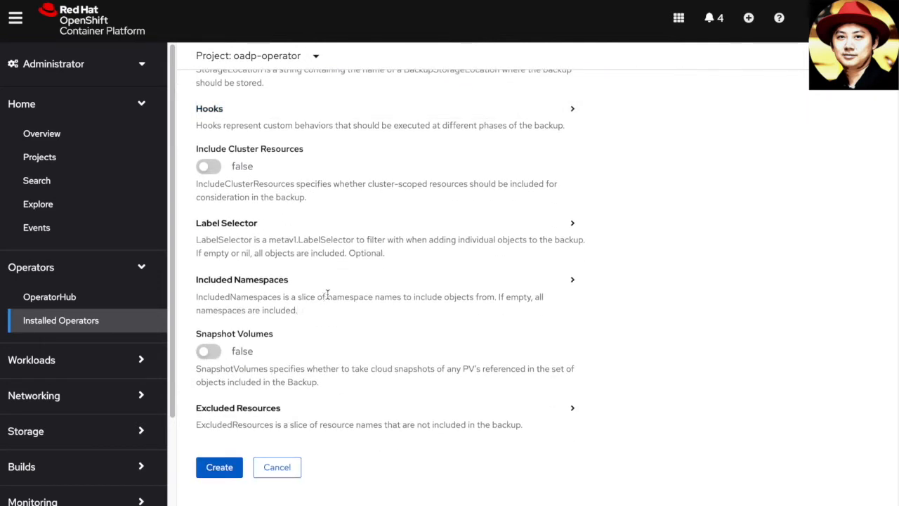
pyautogui.click(345, 286)
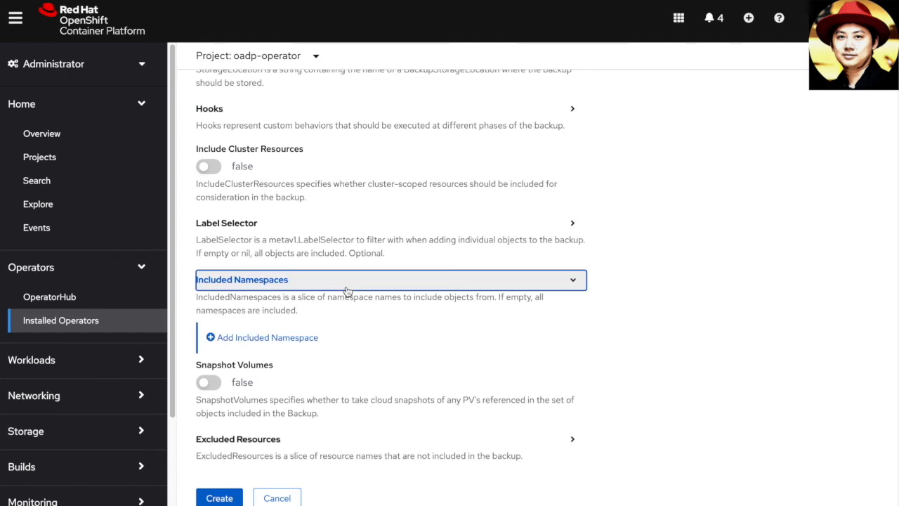
pyautogui.click(287, 339)
pyautogui.click(265, 369)
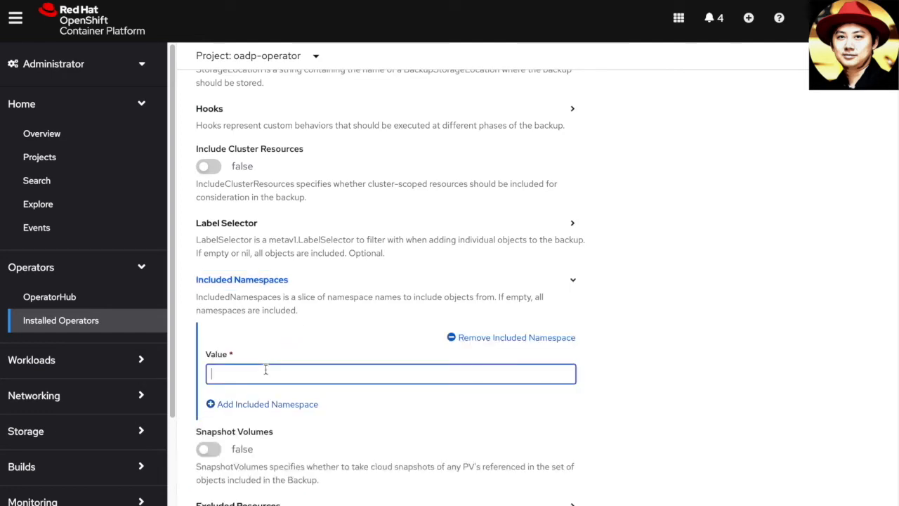
pyautogui.write('app-demo')
pyautogui.scroll(-3, 248, 380)
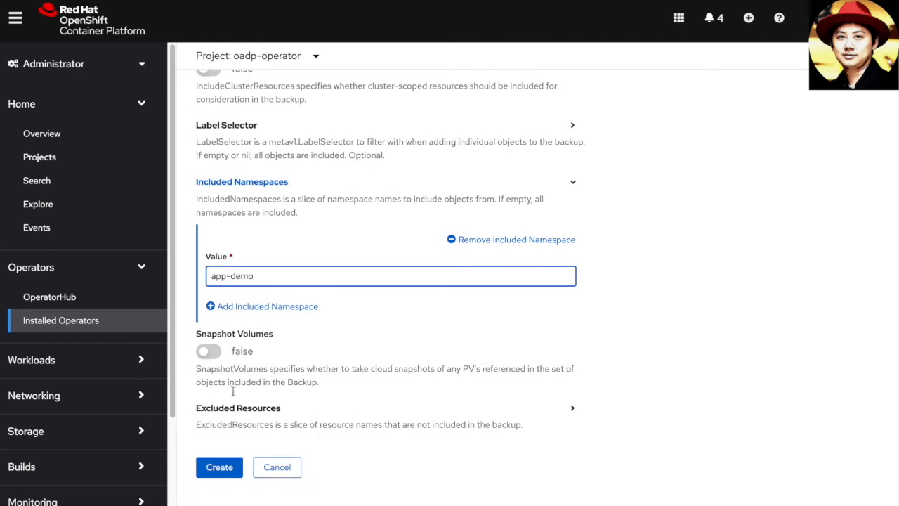
pyautogui.click(211, 469)
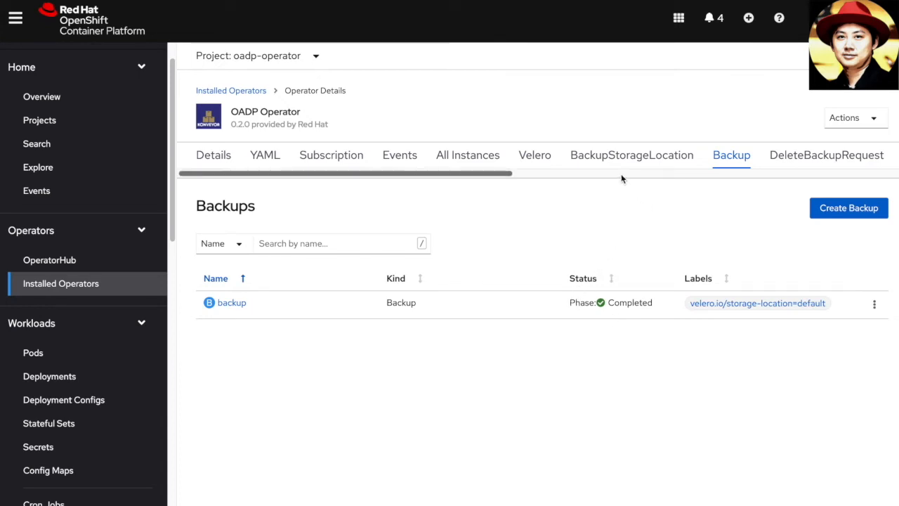
# Step: Start a new restore in the OADP Operator, keeping its default name, and set its backup name to backup
pyautogui.moveTo(502, 173); pyautogui.dragTo(759, 179)
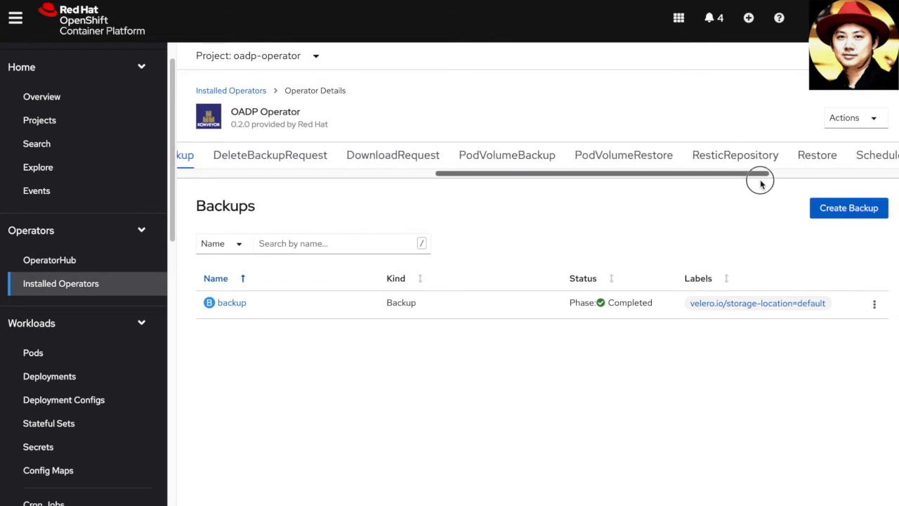
pyautogui.click(808, 153)
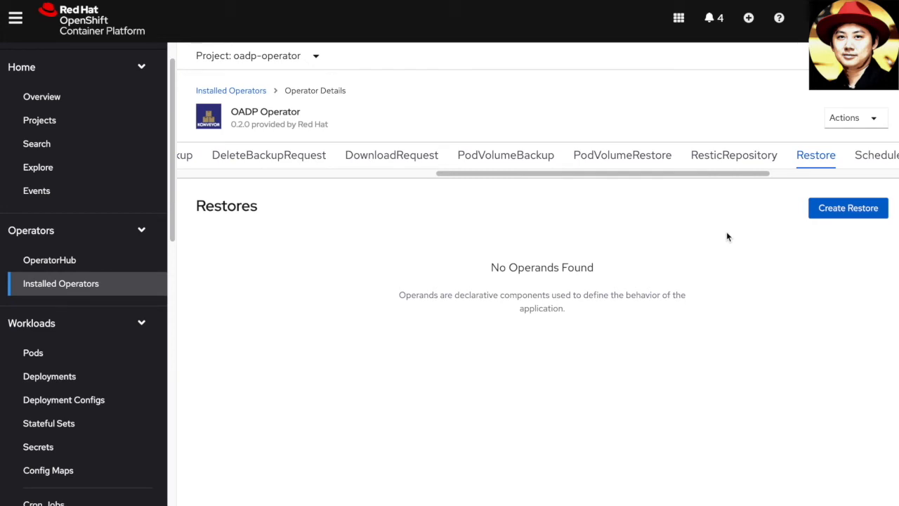
pyautogui.click(842, 210)
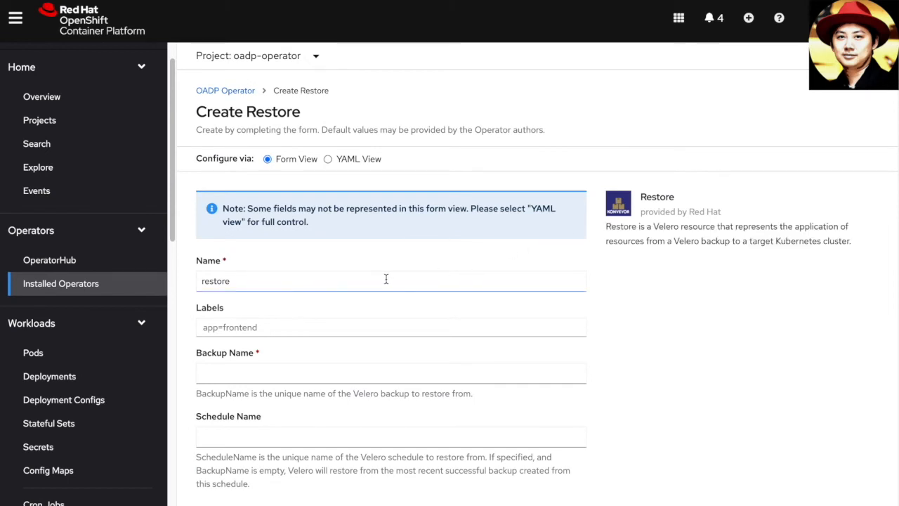
pyautogui.scroll(-1, 359, 281)
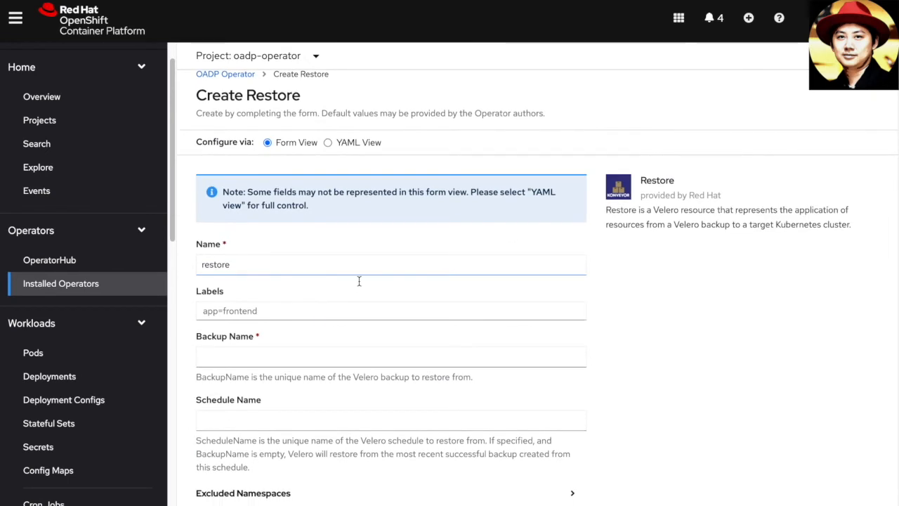
pyautogui.click(275, 357)
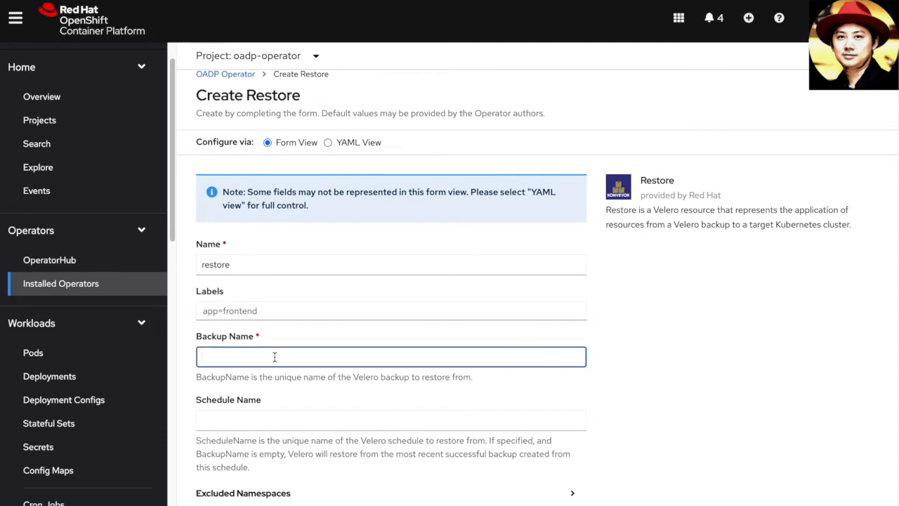
pyautogui.write('backup')
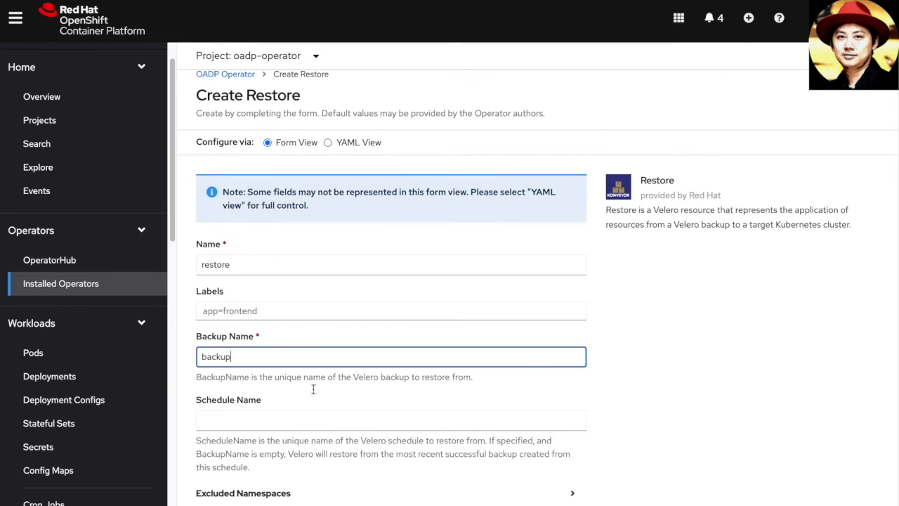
# Step: Add app-demo as an included namespace of the restore
pyautogui.scroll(-2, 326, 409)
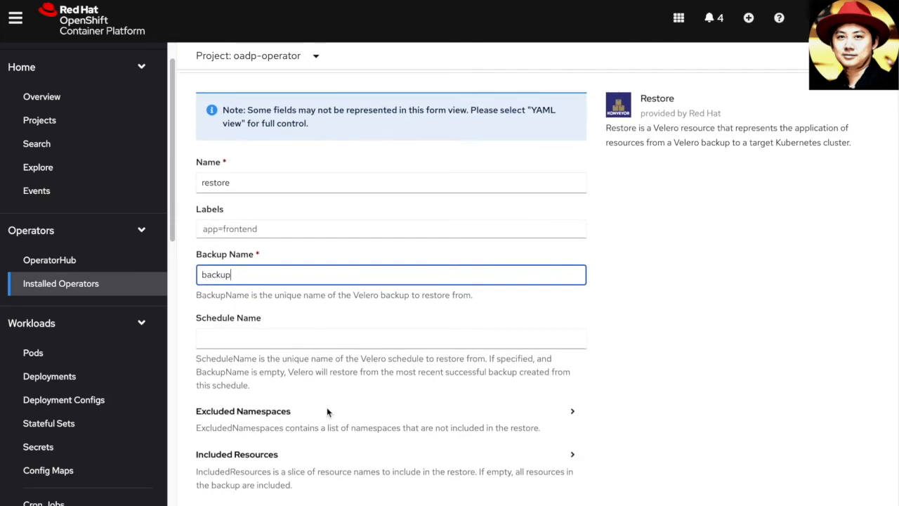
pyautogui.scroll(-1, 329, 413)
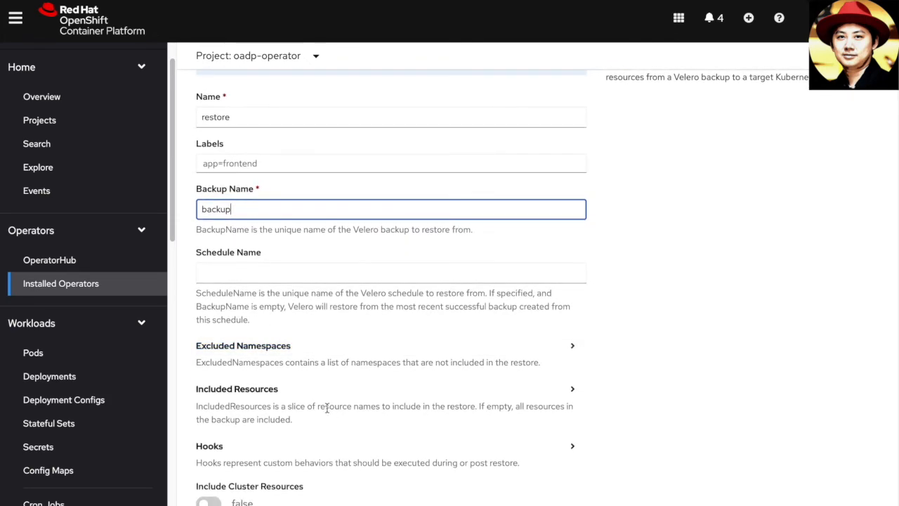
pyautogui.scroll(-4, 327, 407)
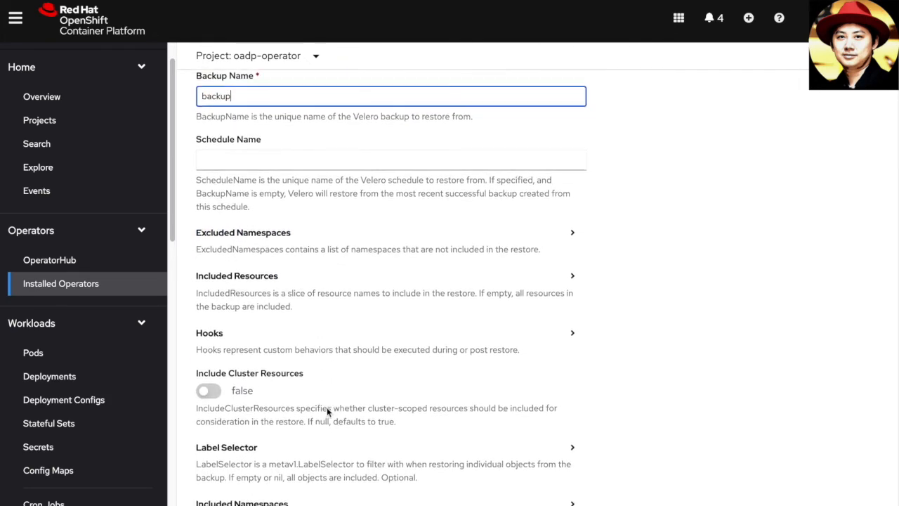
pyautogui.scroll(-1, 327, 413)
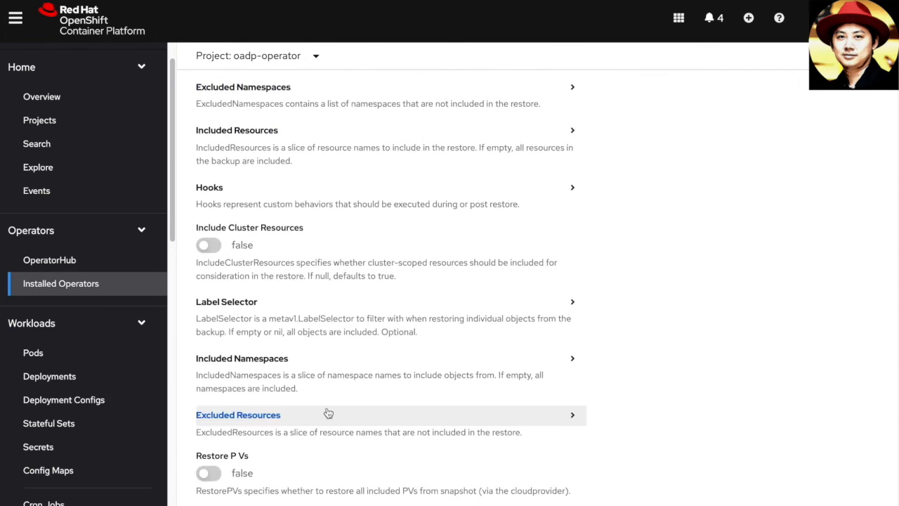
pyautogui.click(371, 372)
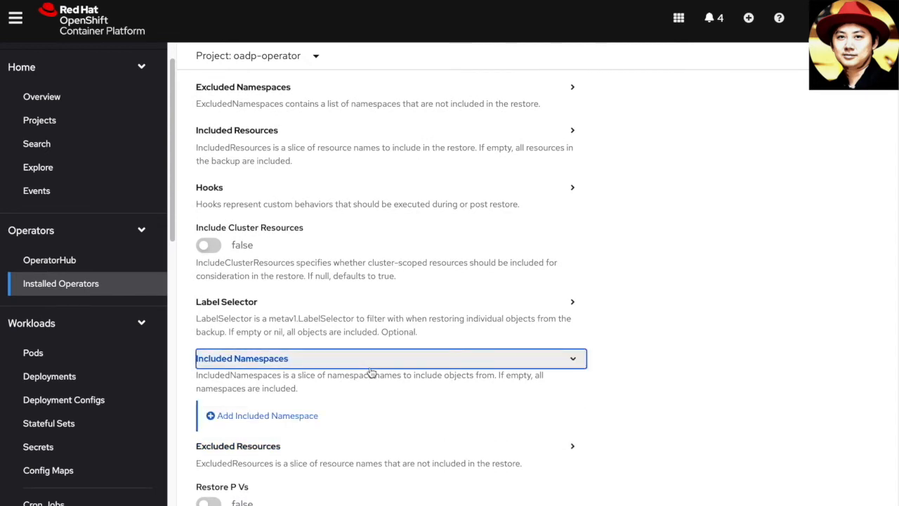
pyautogui.click(302, 420)
pyautogui.click(277, 454)
pyautogui.write('app-demo')
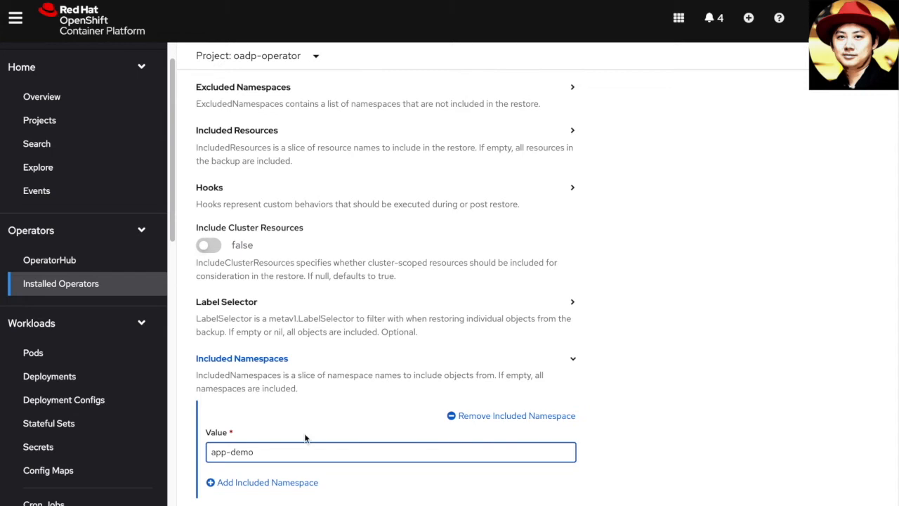
# Step: Add a namespaceMapping from app-demo to a-demo under spec in the restore's YAML and create the restore
pyautogui.scroll(5, 305, 437)
pyautogui.scroll(4, 305, 436)
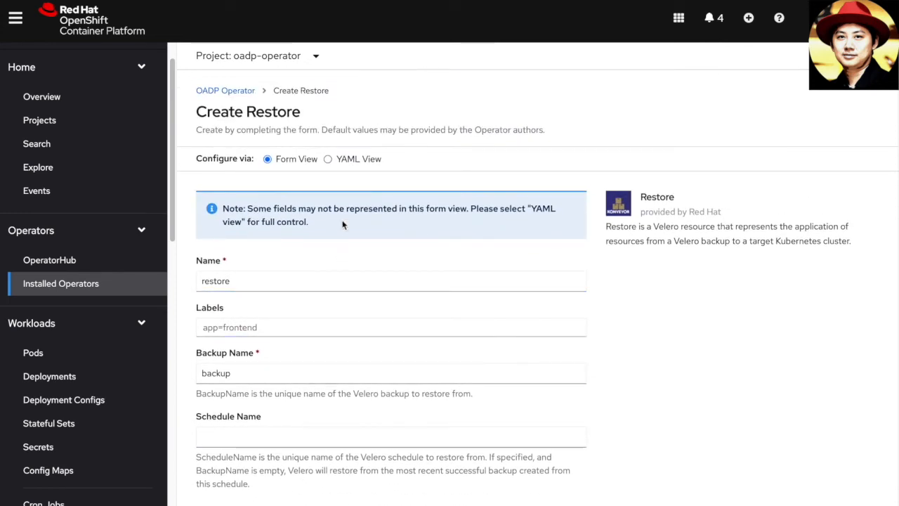
pyautogui.click(329, 159)
pyautogui.click(312, 314)
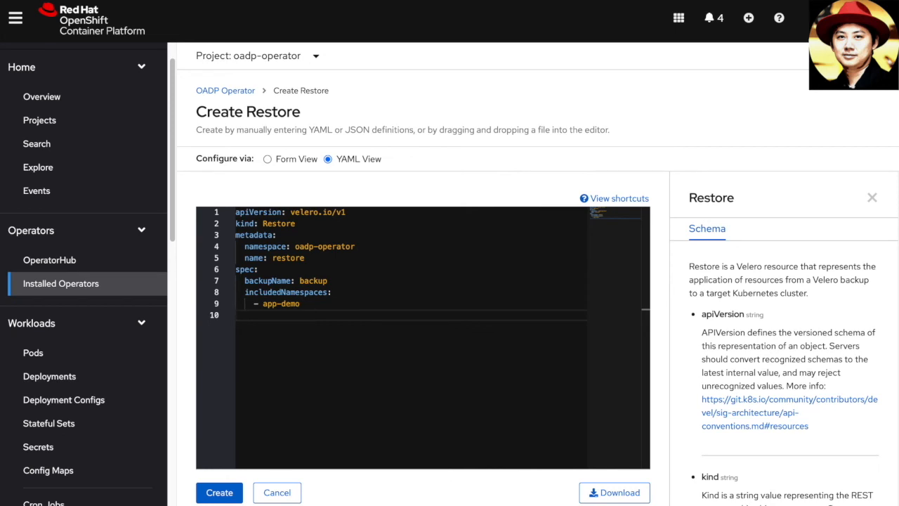
pyautogui.write('r')
pyautogui.write('amespac')
pyautogui.write('e')
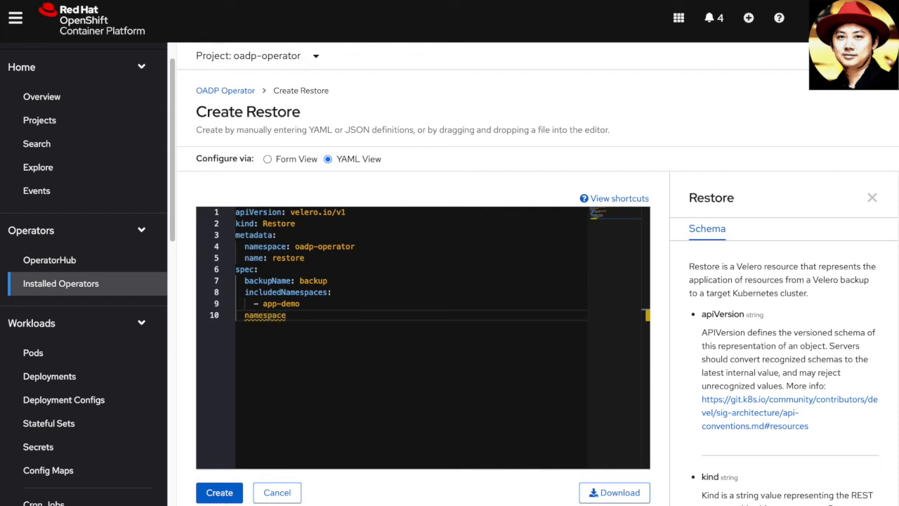
pyautogui.write('Mapping:')
pyautogui.press('Return')
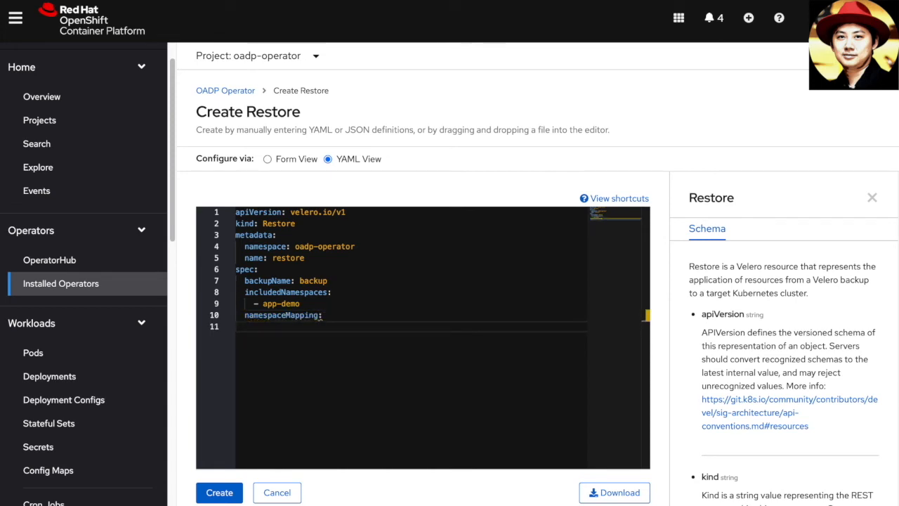
pyautogui.write('app-')
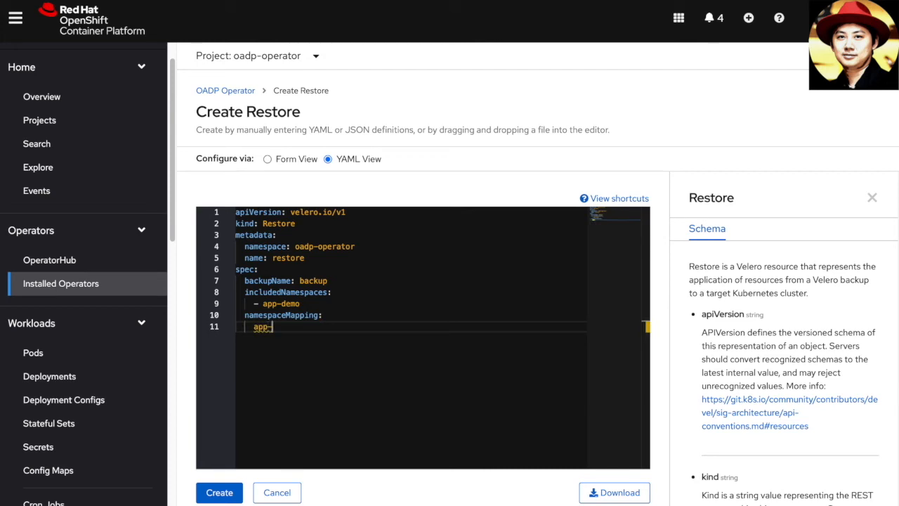
pyautogui.write('demo: a-demo')
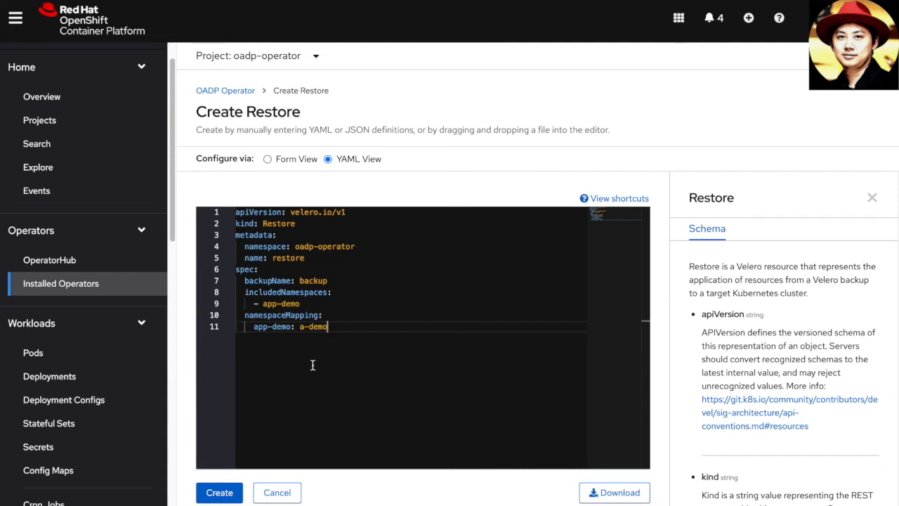
pyautogui.click(228, 494)
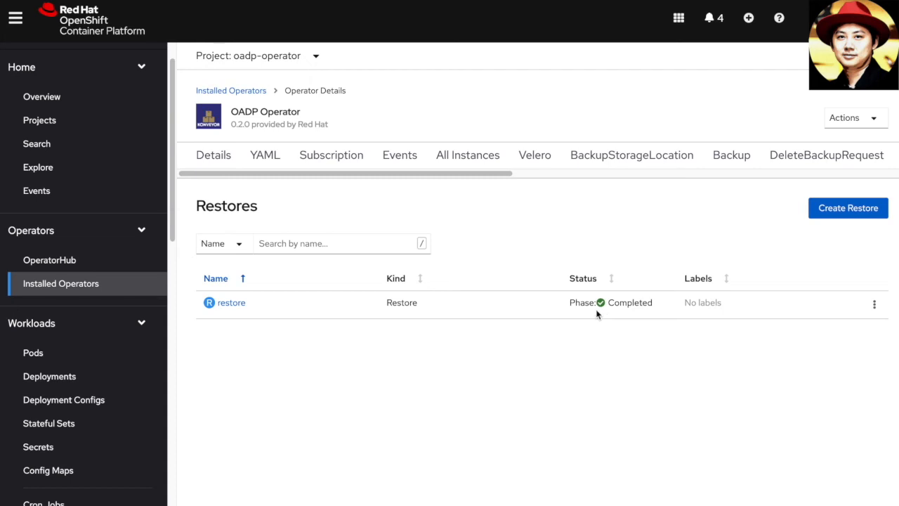
# Step: Inspect the workloads of the a-demo project and its persistent volume claims
pyautogui.click(134, 122)
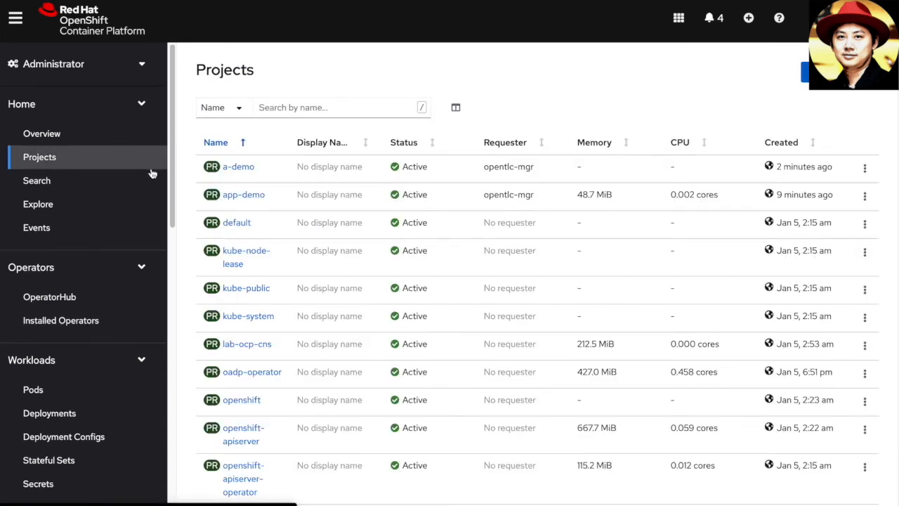
pyautogui.click(232, 174)
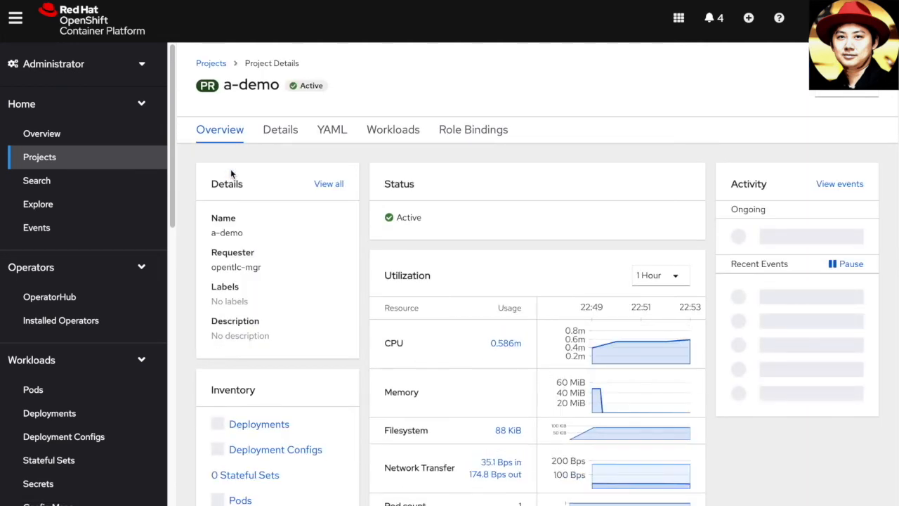
pyautogui.click(380, 134)
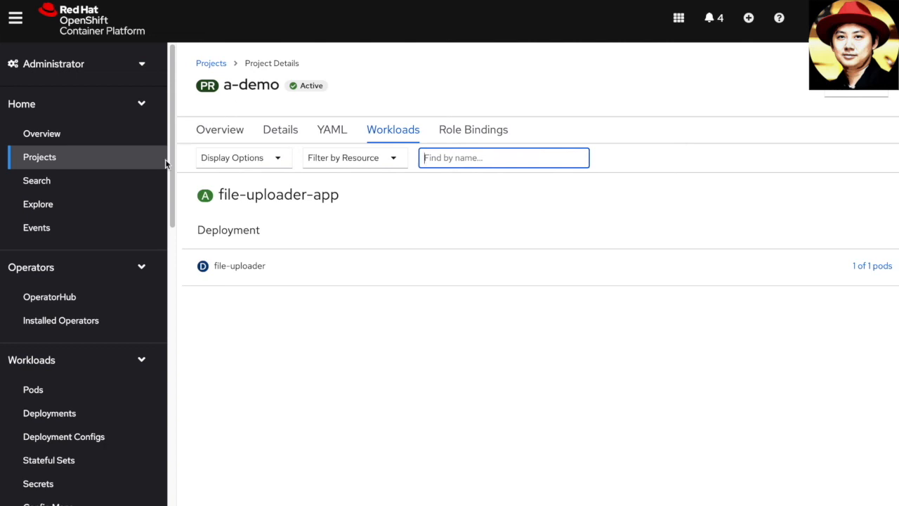
pyautogui.scroll(-5, 87, 324)
pyautogui.scroll(-9, 83, 331)
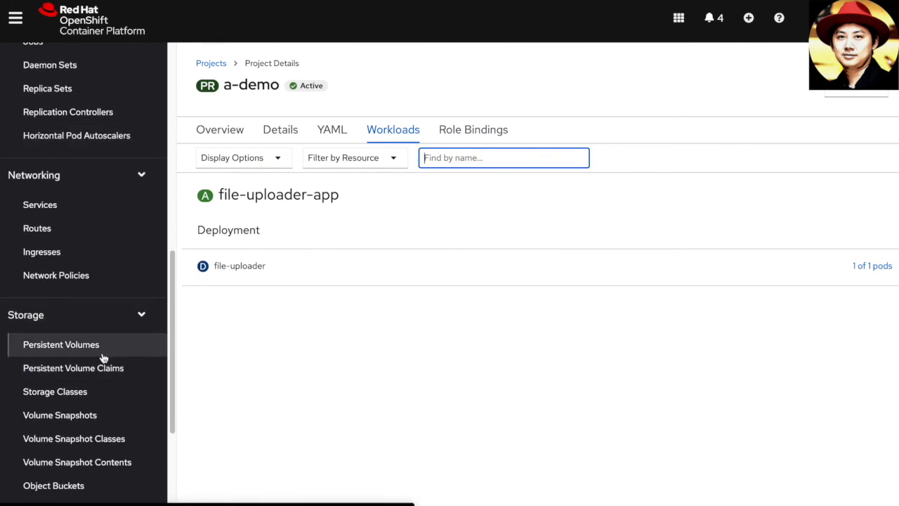
pyautogui.click(105, 368)
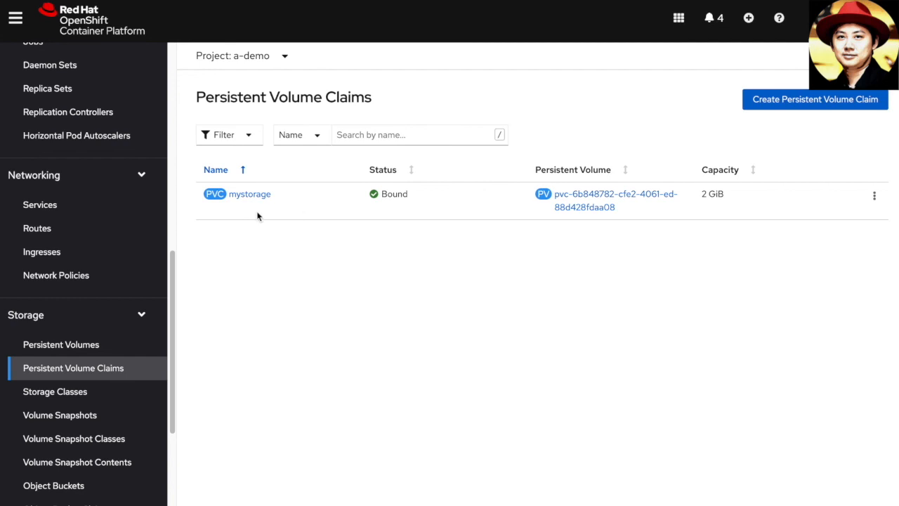
# Step: Open the file-uploader application through its route in the a-demo project and list the uploaded files
pyautogui.click(111, 236)
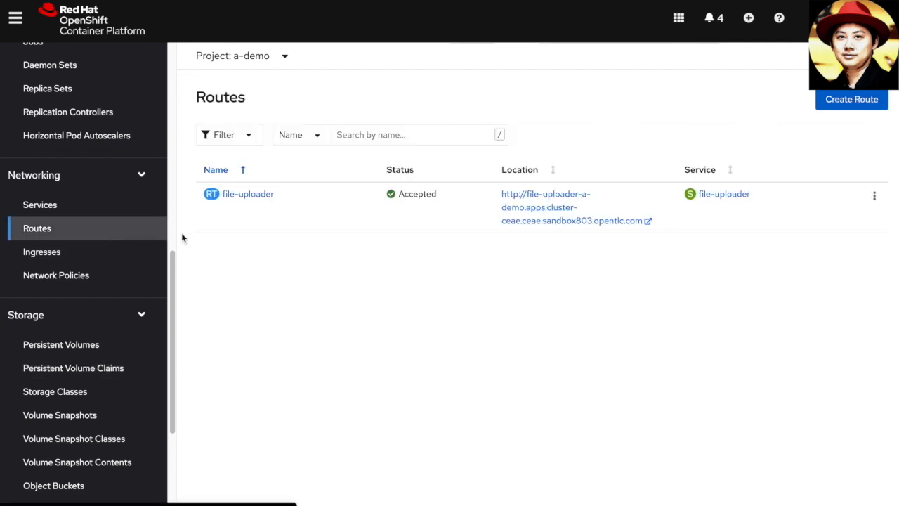
pyautogui.click(522, 210)
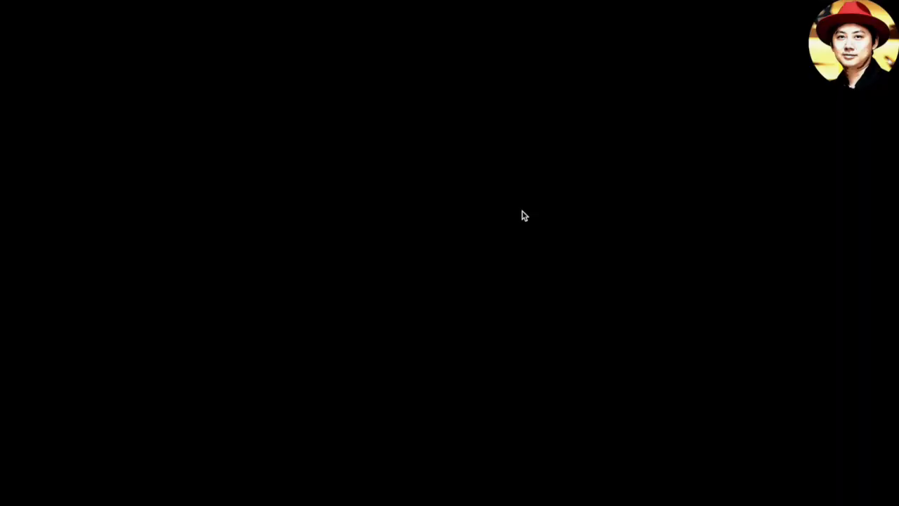
pyautogui.click(140, 168)
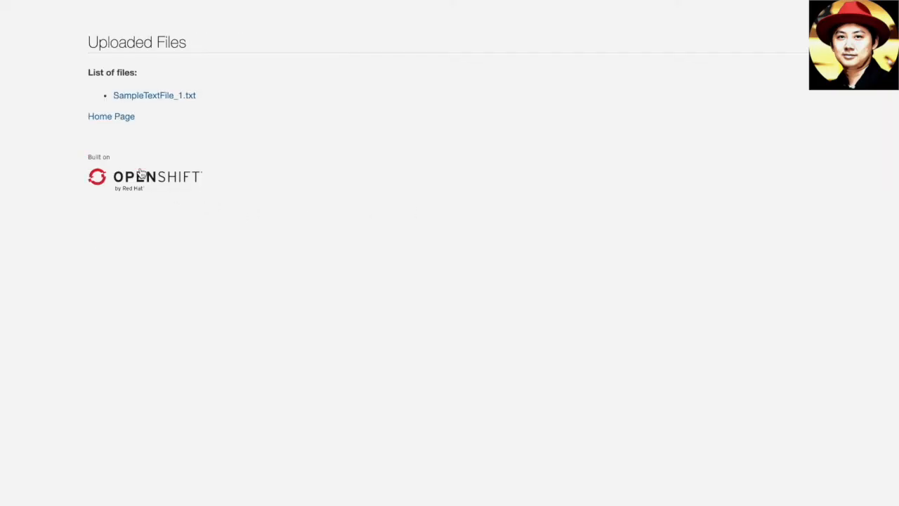